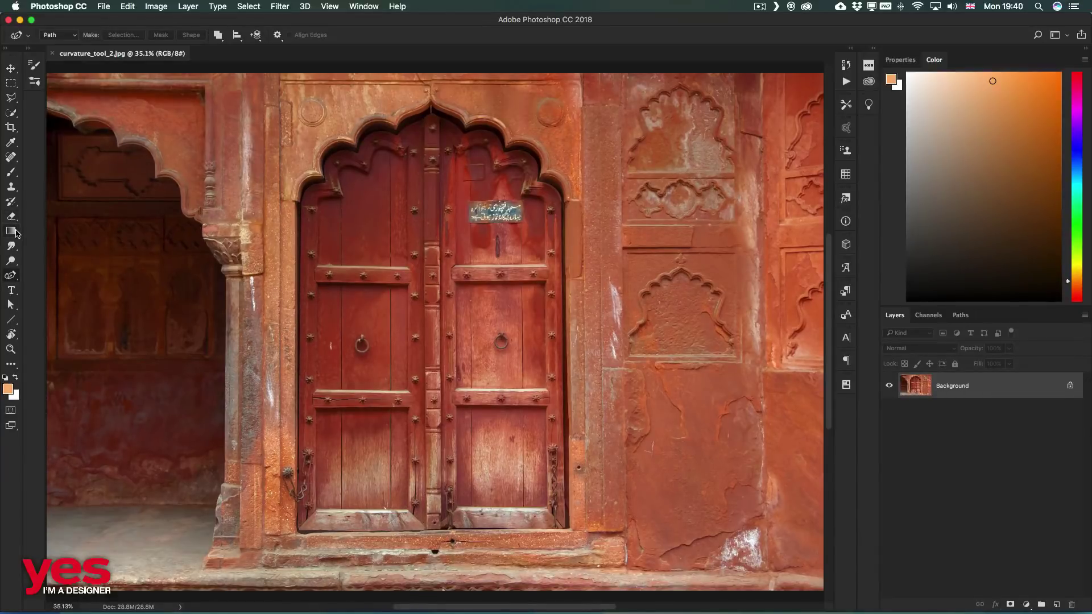
# Open the Pen tool flyout to reveal the Curvature Pen and other pen tools
pyautogui.click(11, 275)
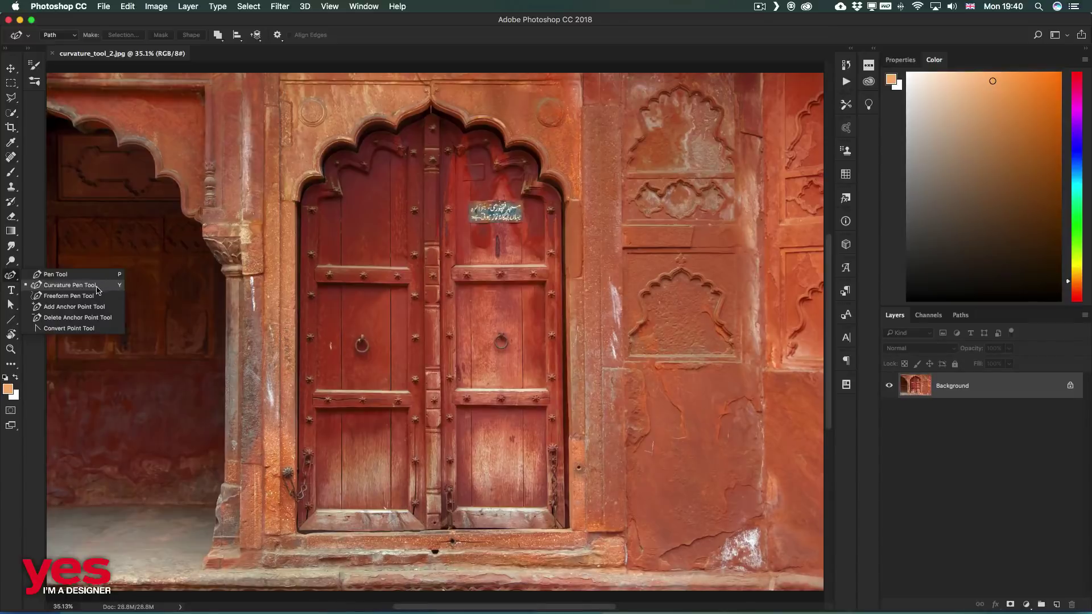
# Pick the Curvature Pen, then switch to the History Brush from the eraser tool group
pyautogui.click(97, 290)
pyautogui.rightClick(98, 290)
pyautogui.click(16, 277)
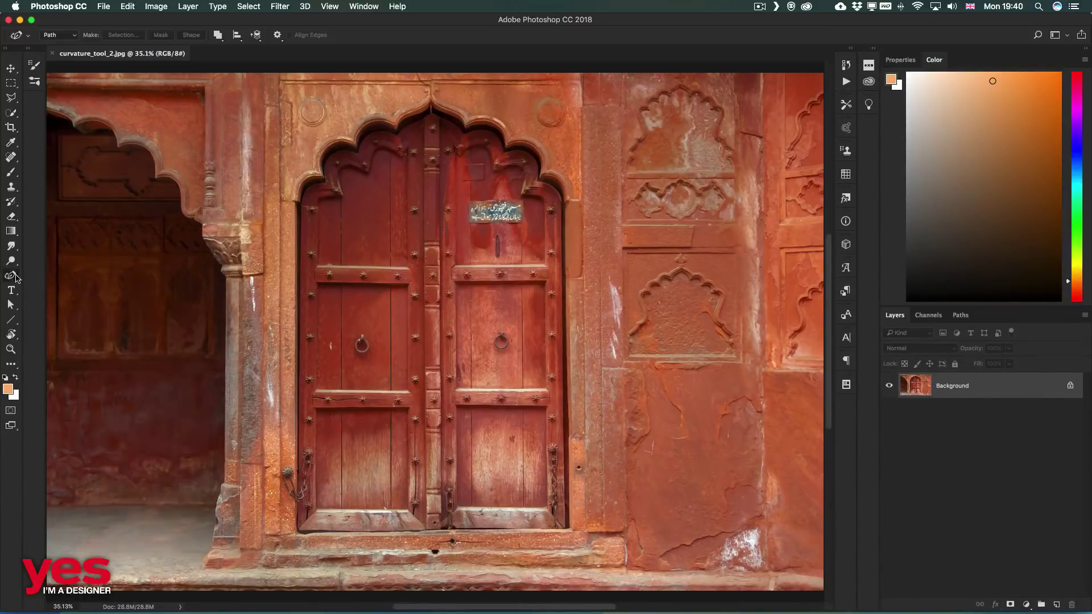
pyautogui.click(12, 215)
pyautogui.click(12, 202)
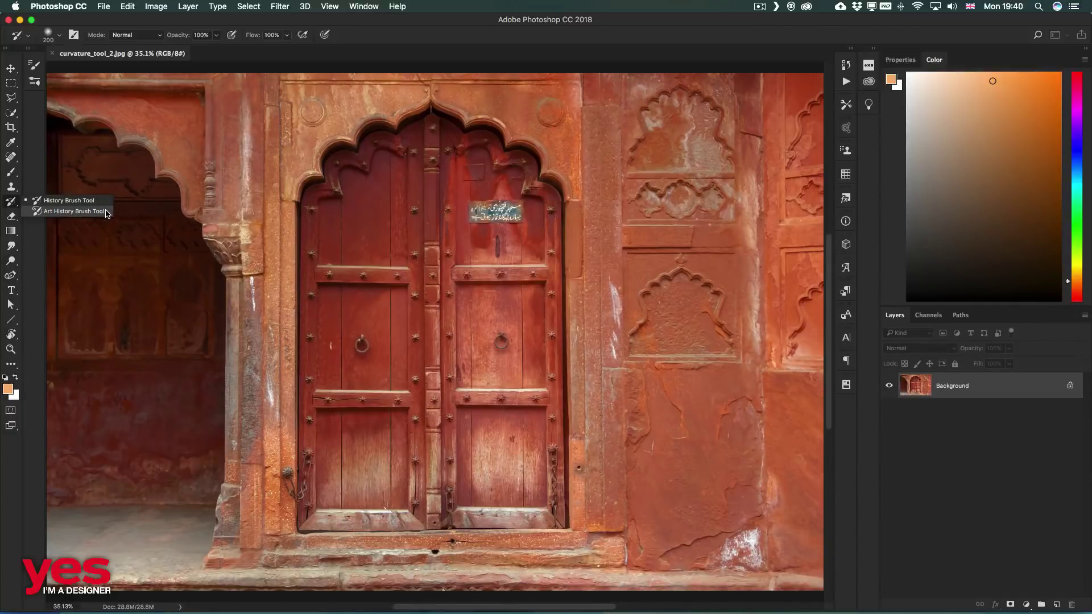
pyautogui.click(343, 63)
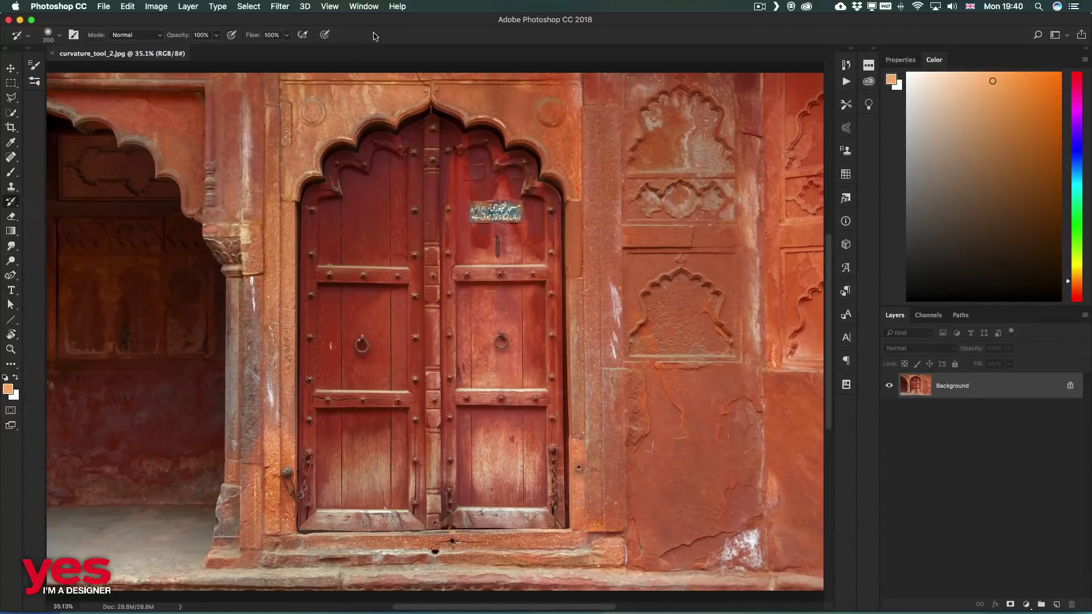
pyautogui.press('super+alt+shift+k')
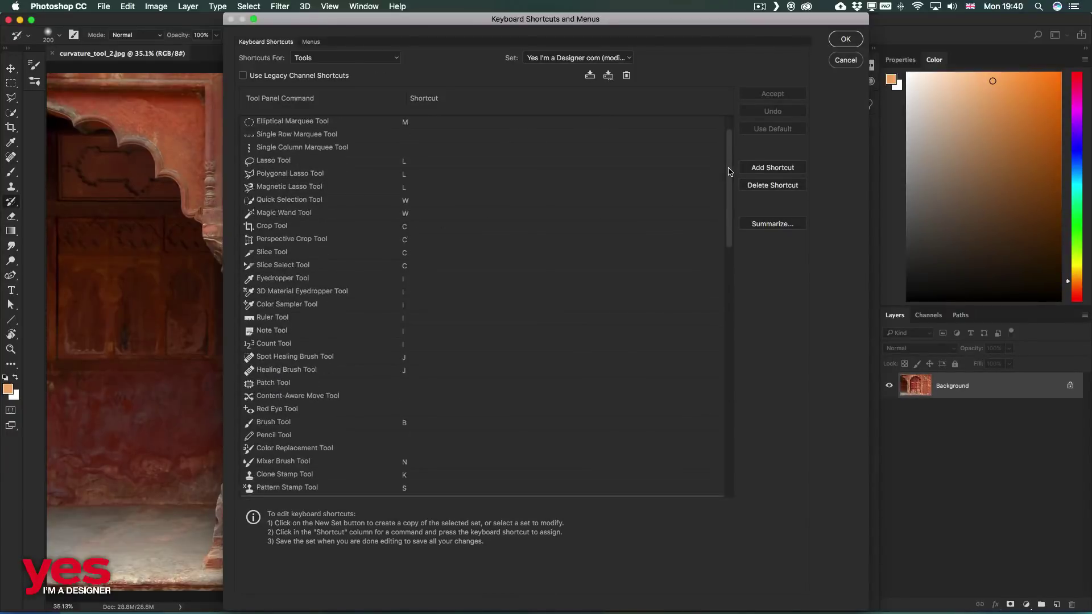
pyautogui.scroll(-3, 728, 177)
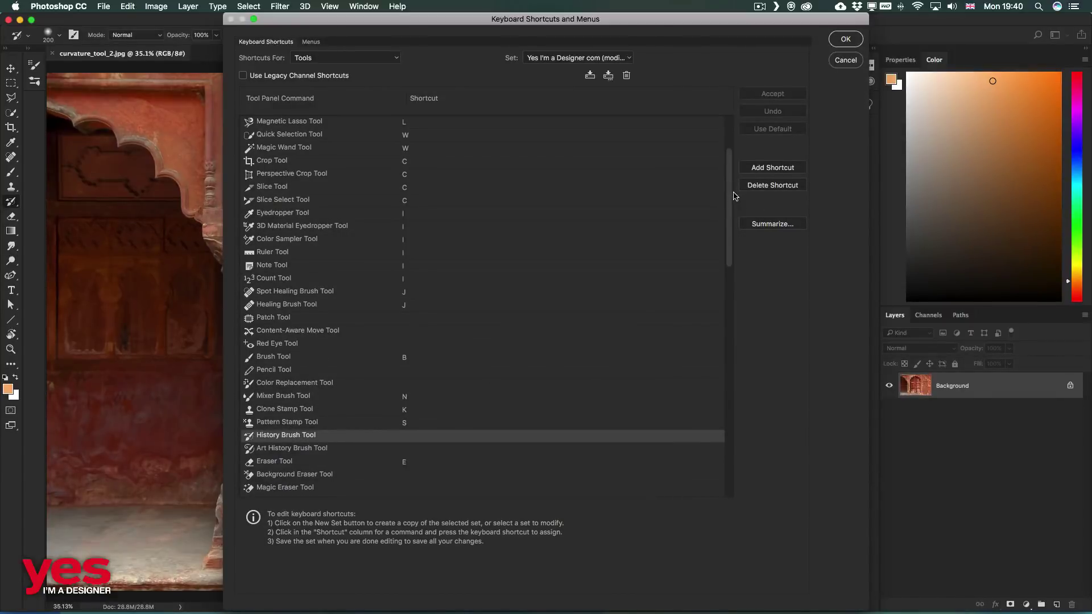
# Close the shortcut settings and trace the door's left edge and first arch scallop with the standard Pen
pyautogui.click(846, 60)
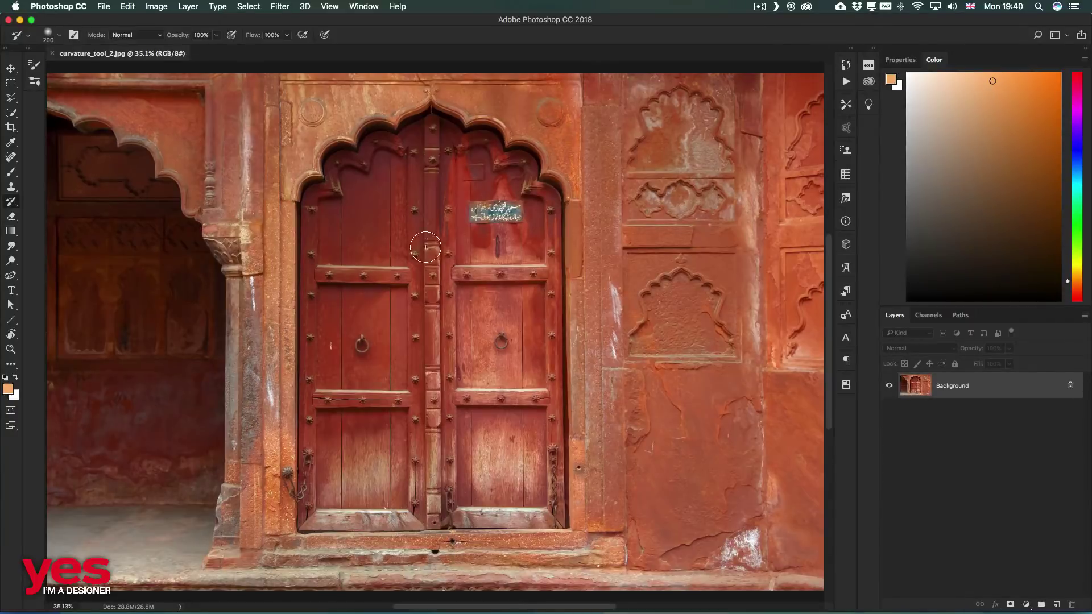
pyautogui.press('p')
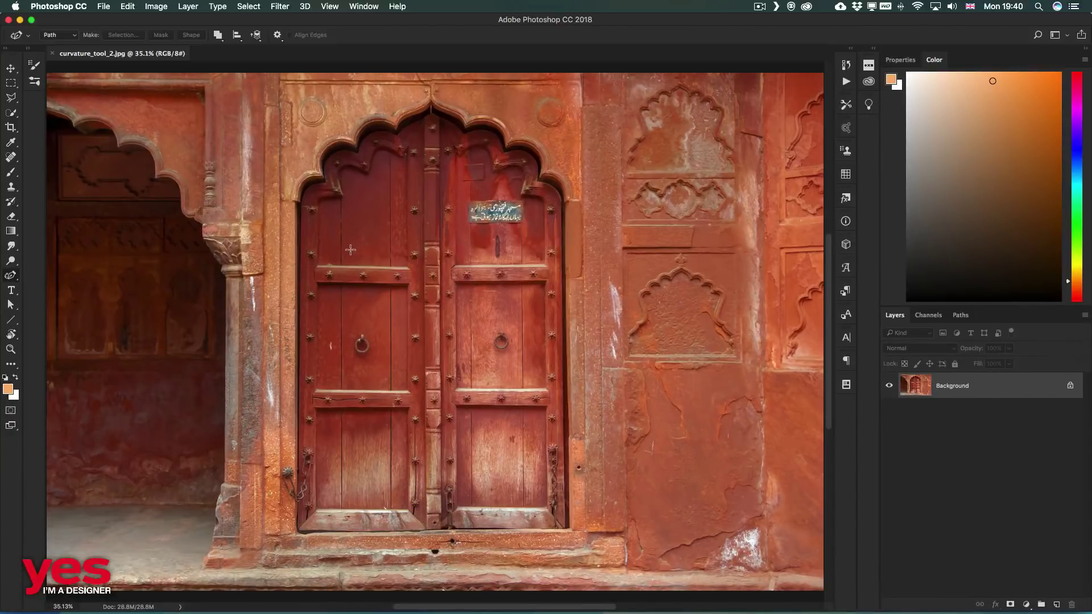
pyautogui.hotkey('shift', 'p')
pyautogui.click(295, 531)
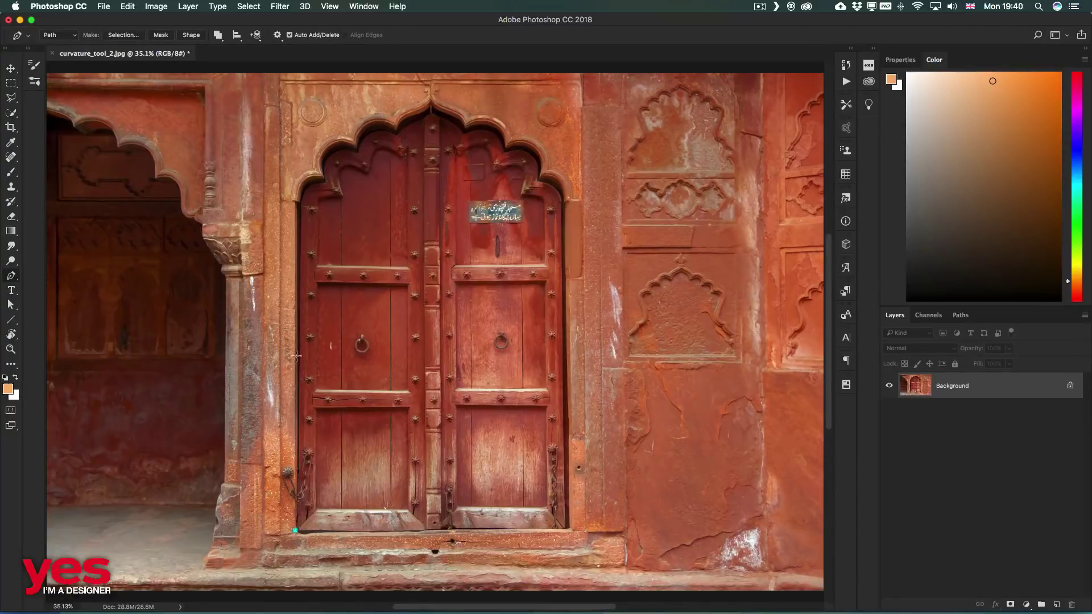
pyautogui.click(296, 202)
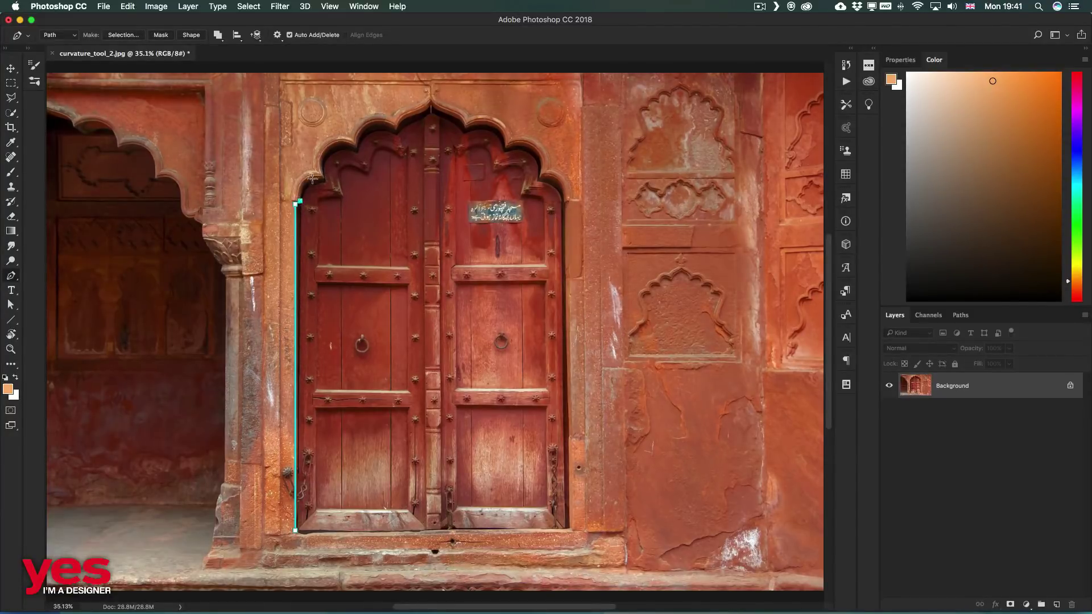
pyautogui.moveTo(321, 178); pyautogui.dragTo(346, 177)
pyautogui.moveTo(356, 149); pyautogui.dragTo(392, 160)
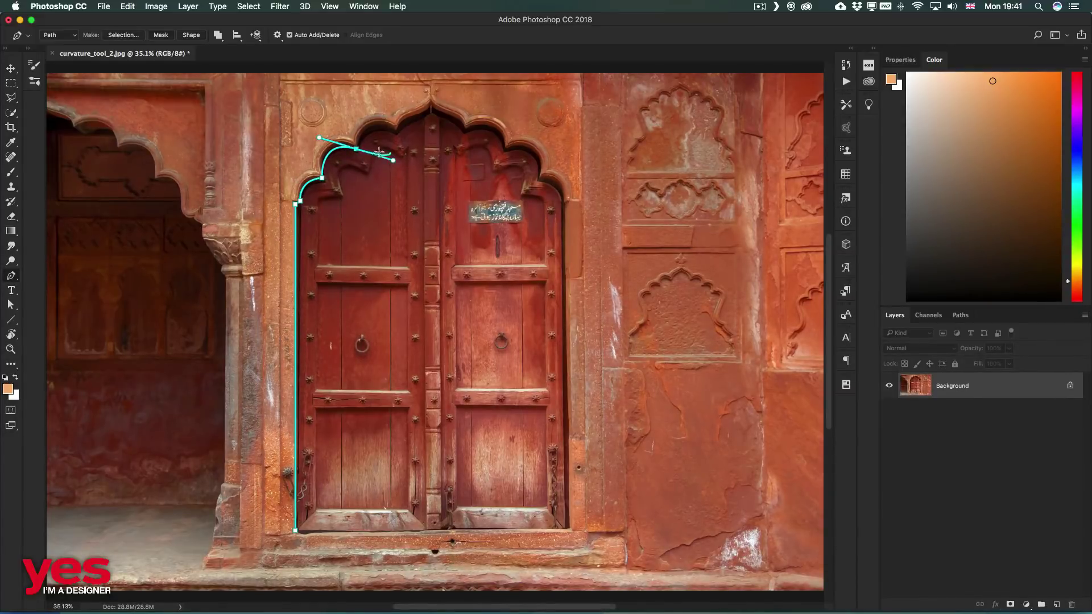
# Discard the trial path, zoom in slightly on the door, and return to the Curvature Pen
pyautogui.press('Escape')
pyautogui.press('Escape')
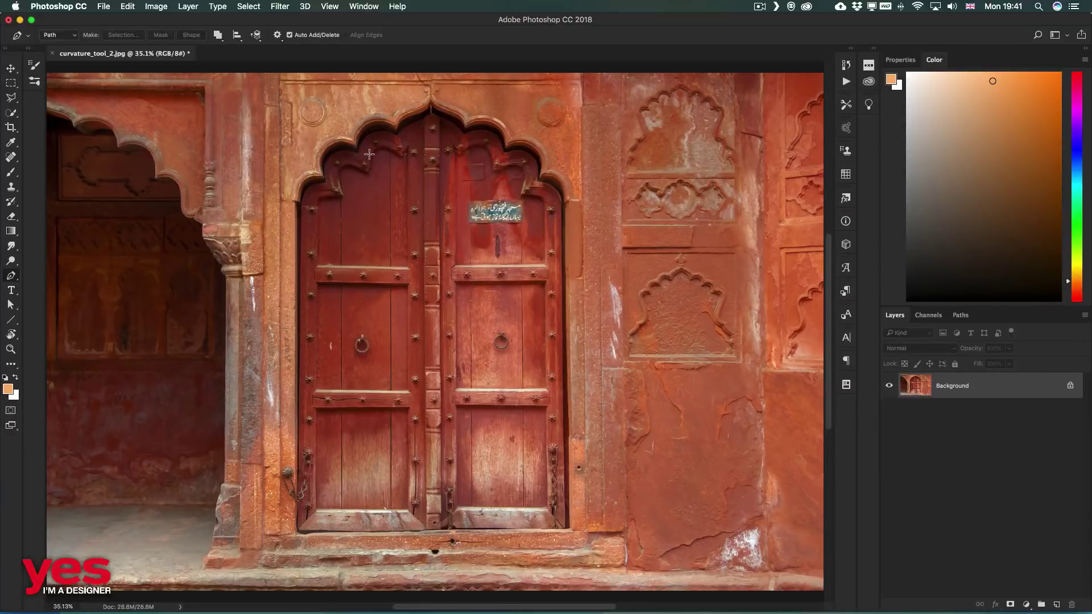
pyautogui.hotkey('shift', 'p')
pyautogui.hotkey('ctrl', 'z')
pyautogui.press('Escape')
pyautogui.press('z')
pyautogui.moveTo(338, 383); pyautogui.dragTo(348, 409)
pyautogui.press('p')
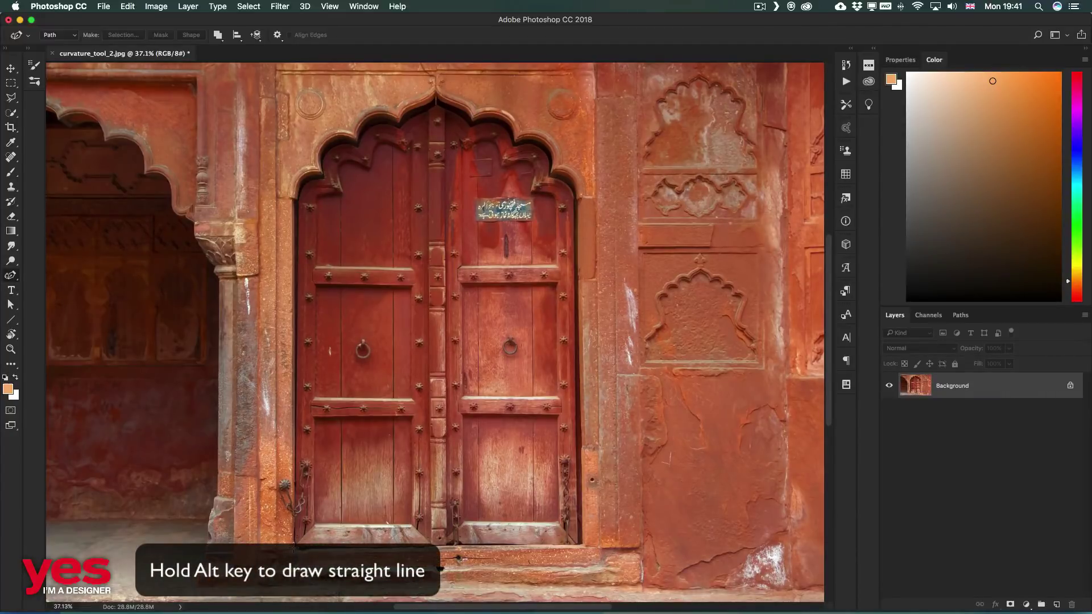
# Place anchors from the bottom-left corner up the left edge and along the arch to its peak
pyautogui.click(293, 547)
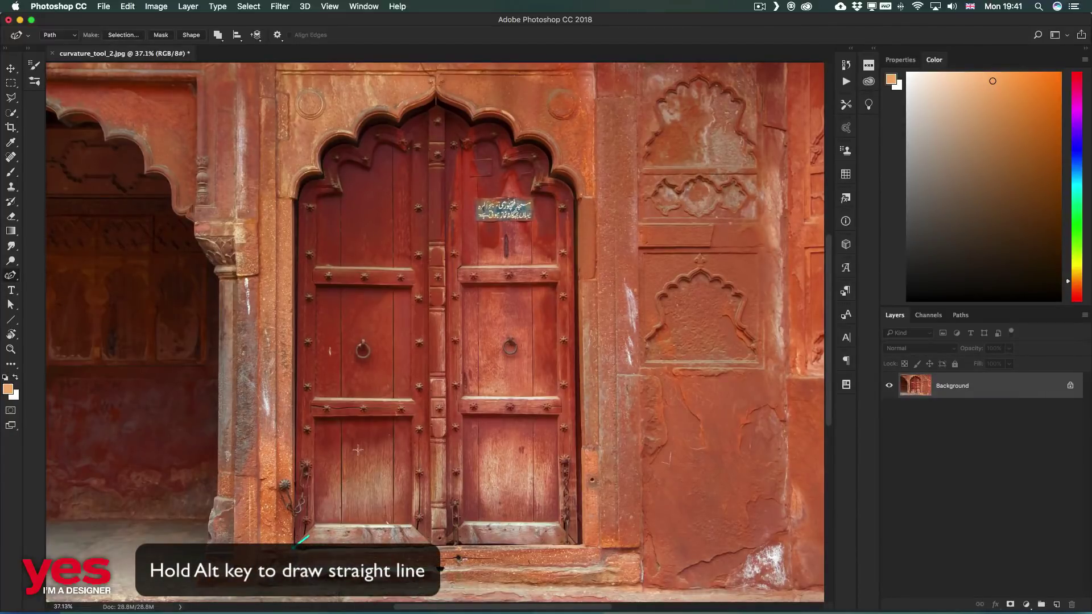
pyautogui.keyDown('alt'); pyautogui.click(294, 198); pyautogui.keyUp('alt')
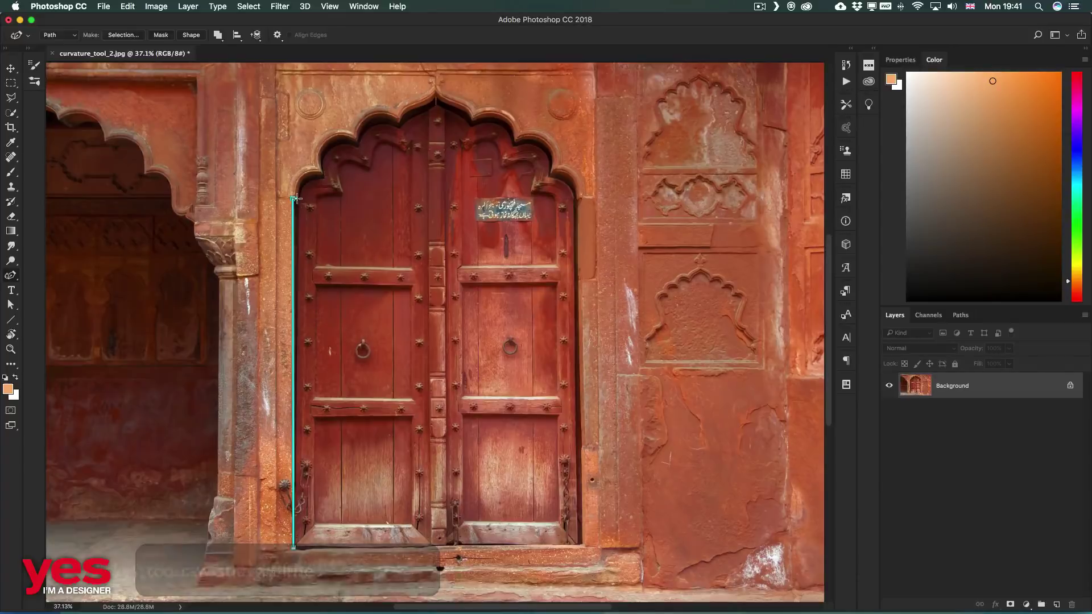
pyautogui.click(324, 171)
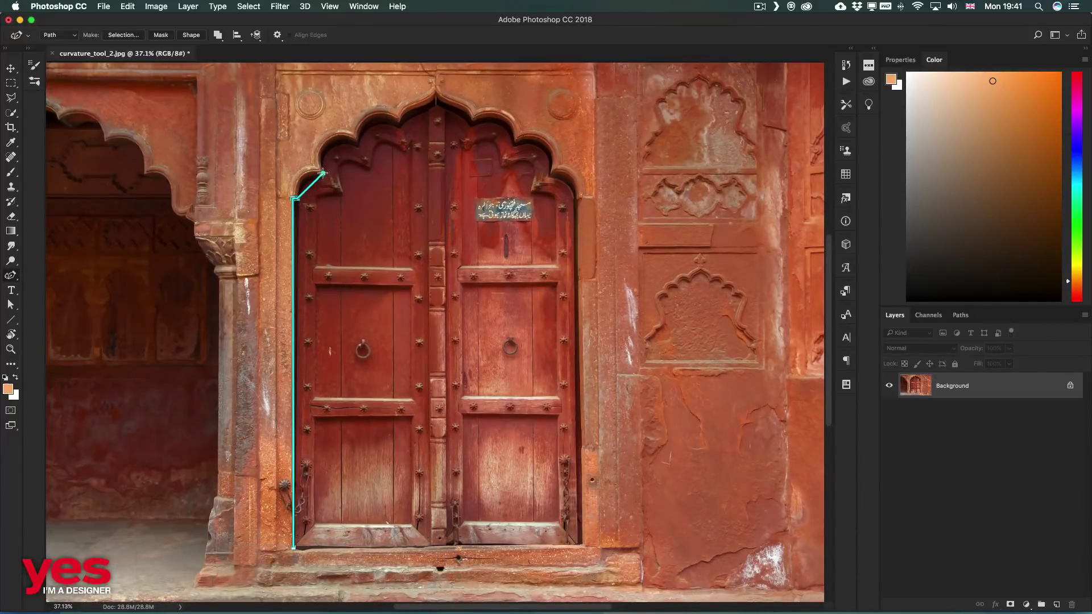
pyautogui.click(357, 140)
pyautogui.click(399, 122)
pyautogui.click(437, 90)
# Anchor the arch's right side and bottom-right corner, close the path, and zoom into the arch top
pyautogui.click(472, 120)
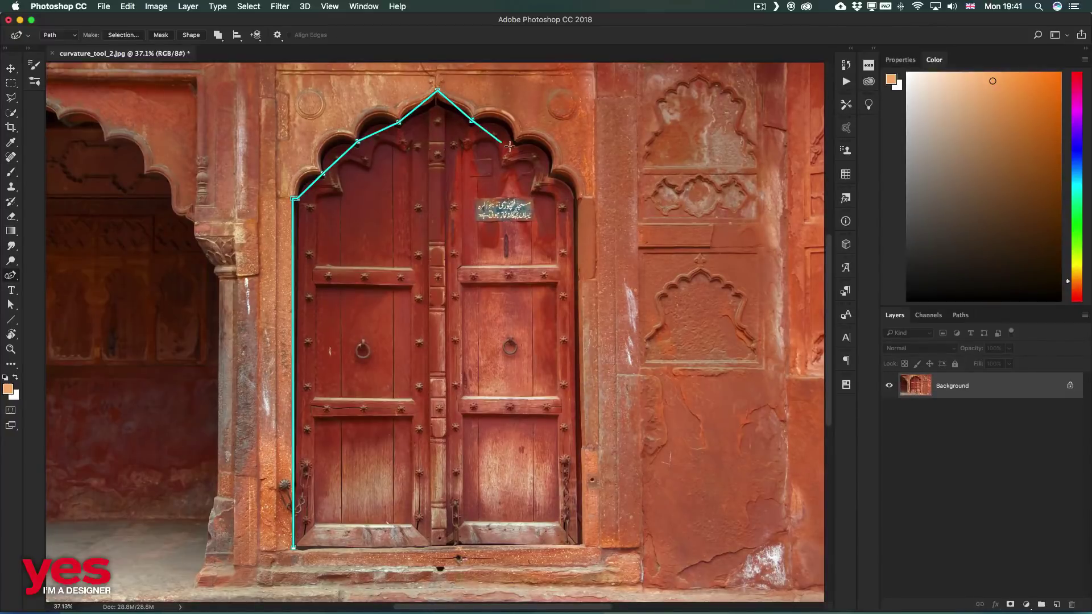
pyautogui.click(514, 139)
pyautogui.click(552, 175)
pyautogui.click(577, 200)
pyautogui.click(581, 543)
pyautogui.click(293, 547)
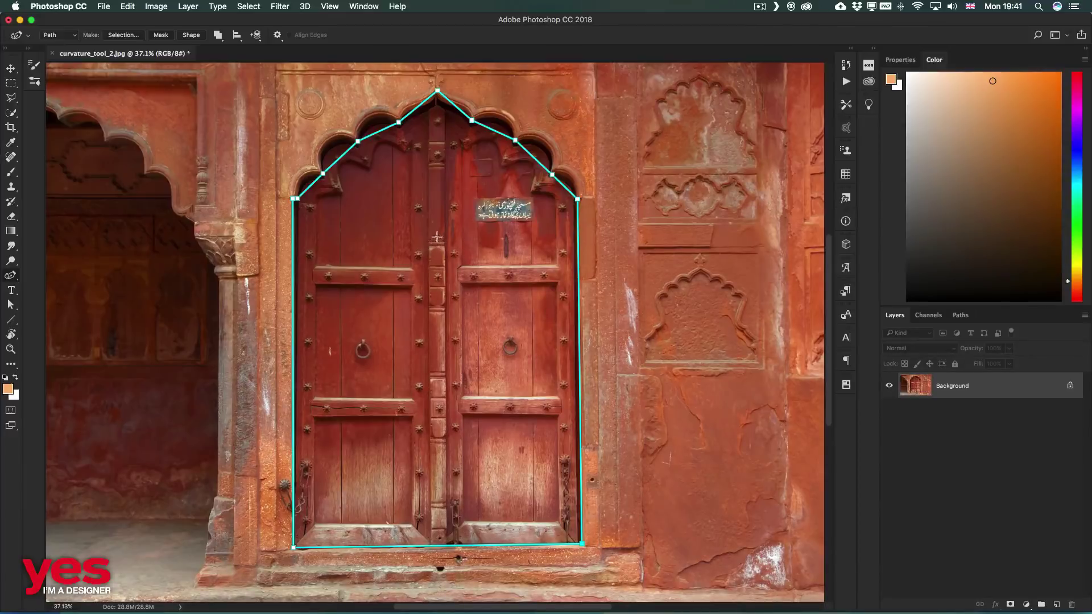
pyautogui.click(336, 162)
pyautogui.click(344, 108)
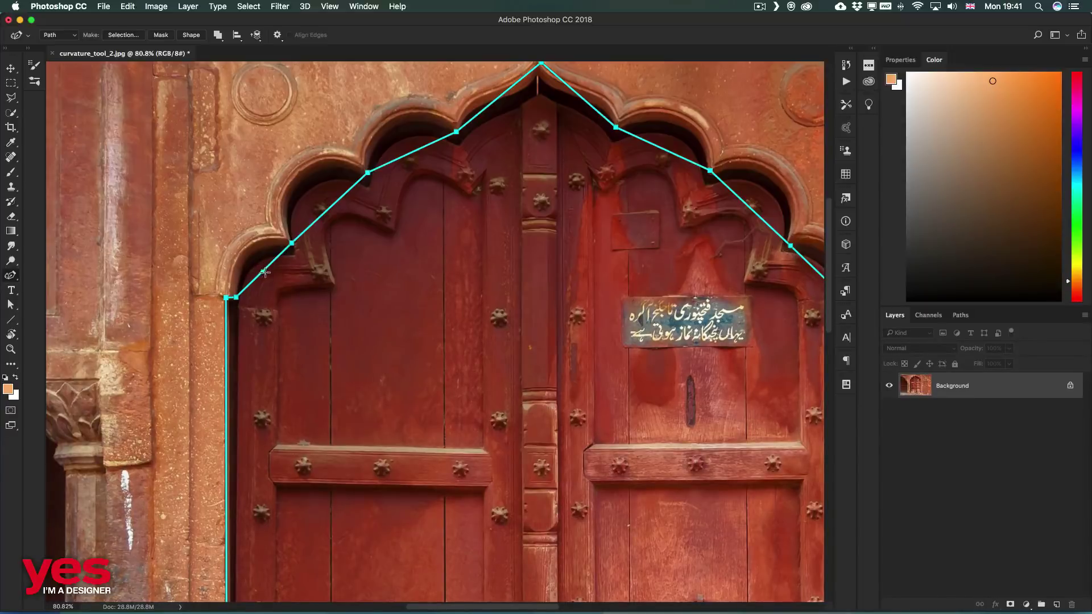
# Drag the left arch segments into curves and sharpen one anchor so the path hugs each scallop
pyautogui.moveTo(265, 270); pyautogui.dragTo(250, 257)
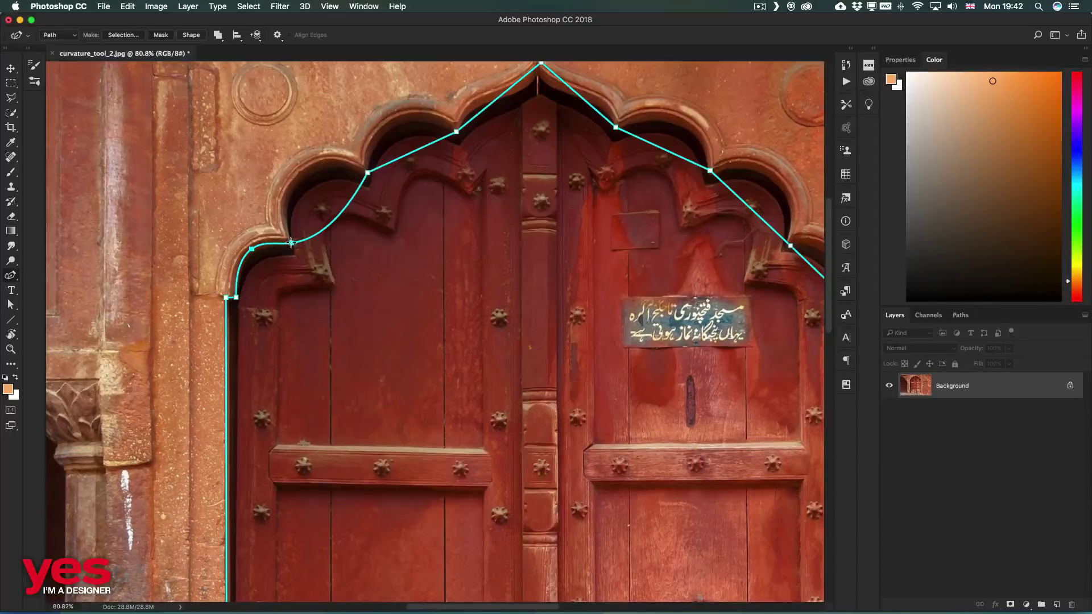
pyautogui.doubleClick(291, 243)
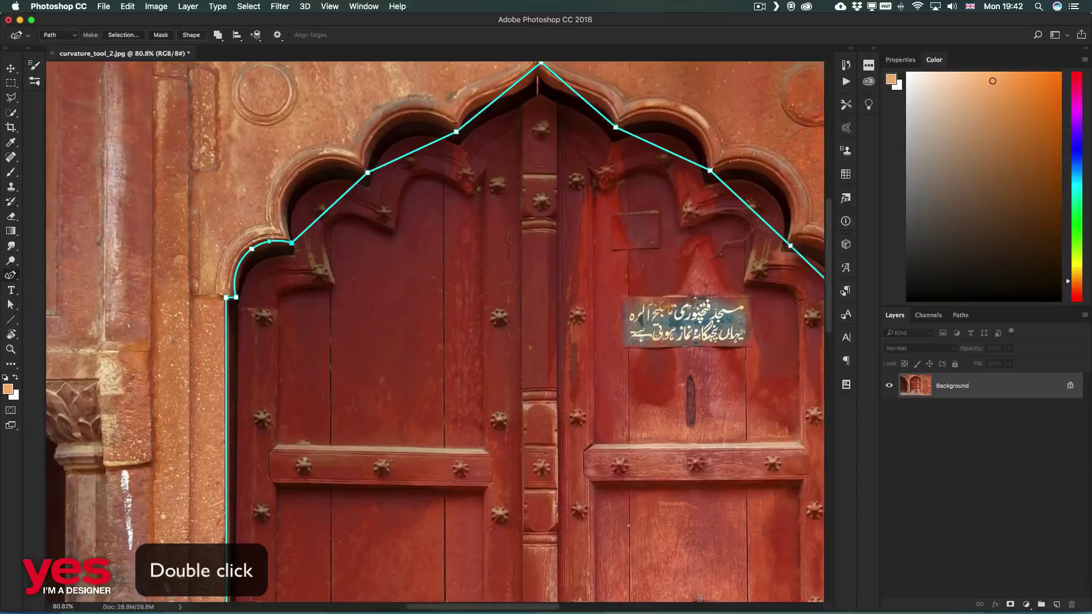
pyautogui.moveTo(252, 249); pyautogui.dragTo(245, 251)
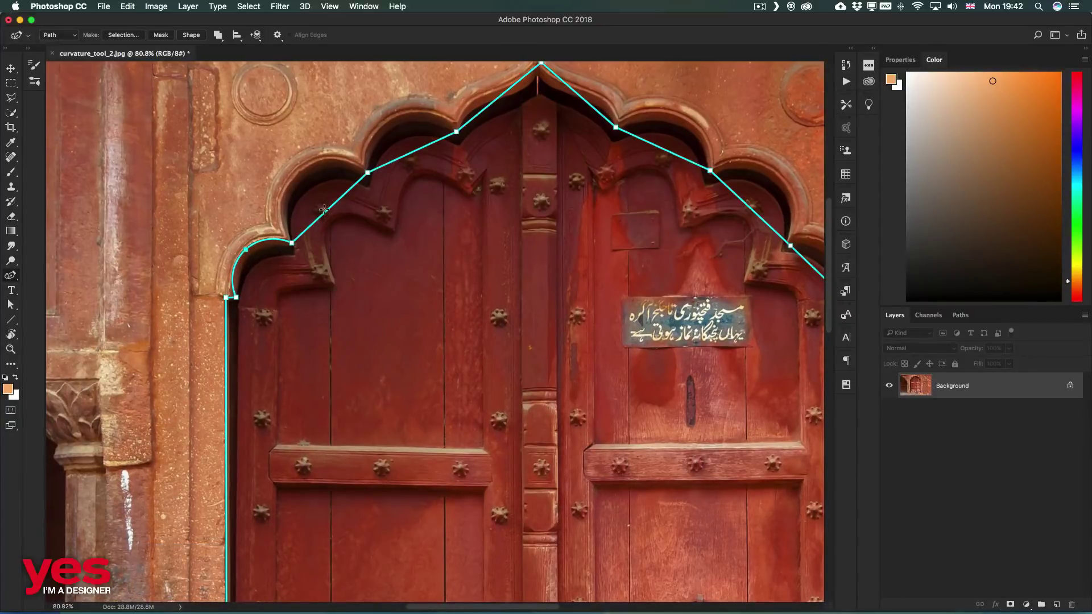
pyautogui.moveTo(329, 209); pyautogui.dragTo(300, 174)
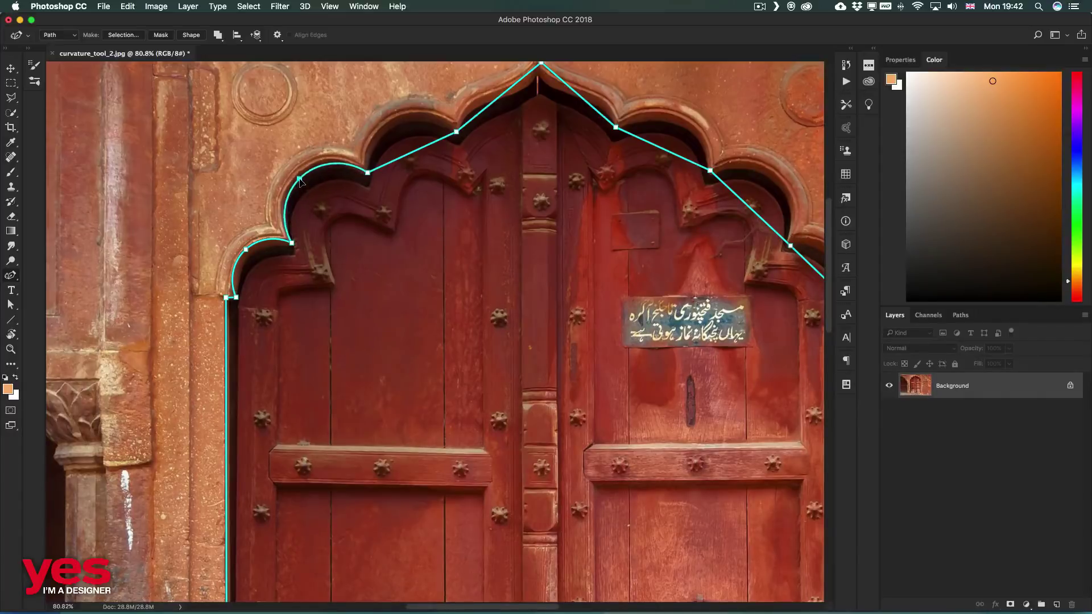
pyautogui.moveTo(418, 161)
pyautogui.mouseDown()
pyautogui.moveTo(323, 249)
pyautogui.moveTo(303, 205)
pyautogui.mouseUp()
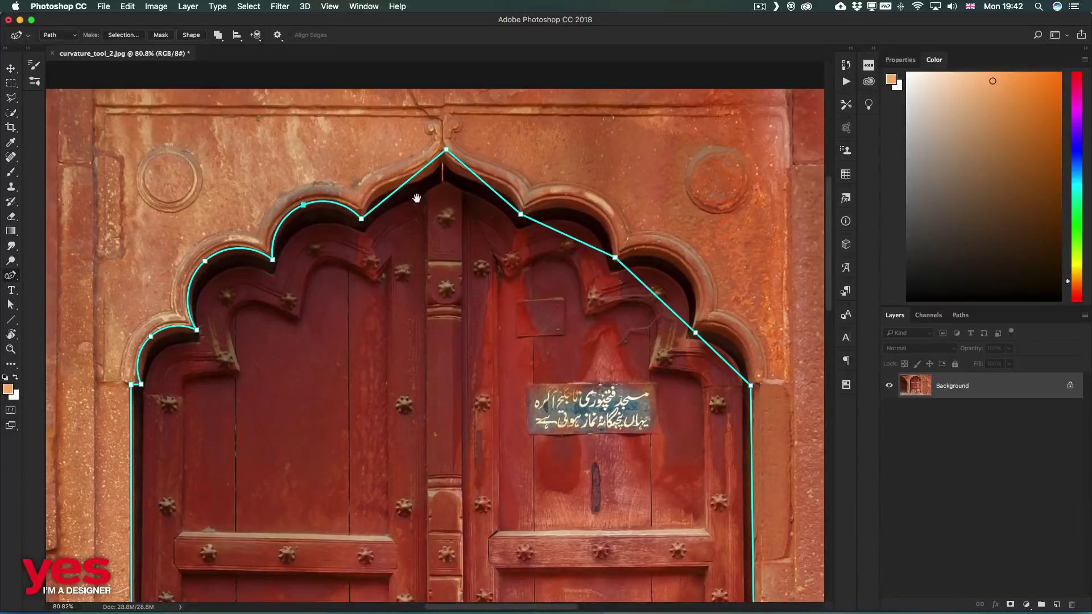
pyautogui.moveTo(414, 192); pyautogui.dragTo(379, 246)
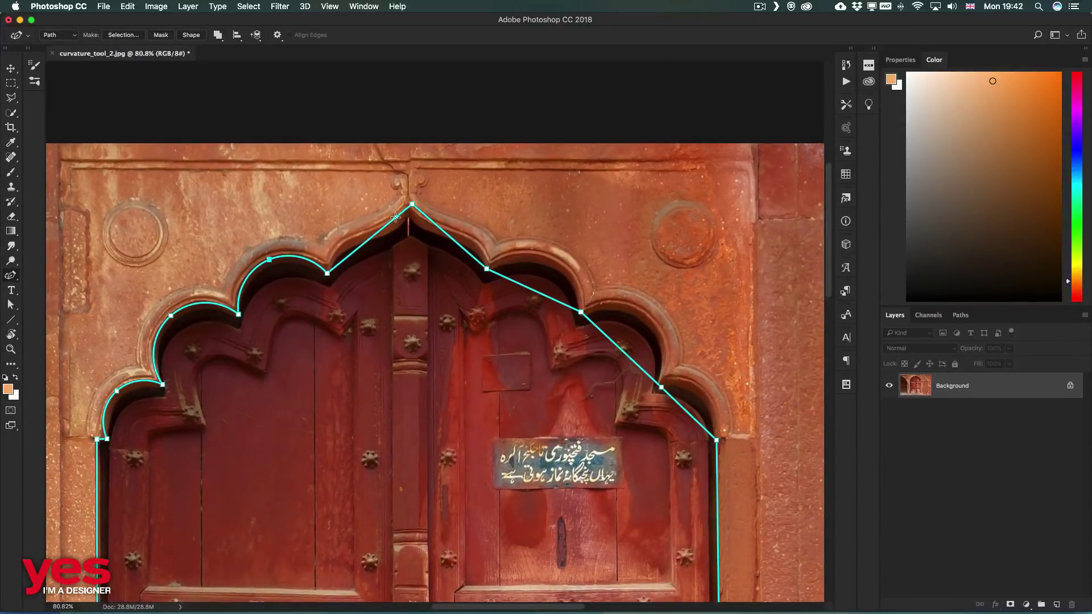
pyautogui.moveTo(352, 254)
pyautogui.mouseDown()
pyautogui.moveTo(346, 243)
pyautogui.moveTo(390, 226)
pyautogui.mouseUp()
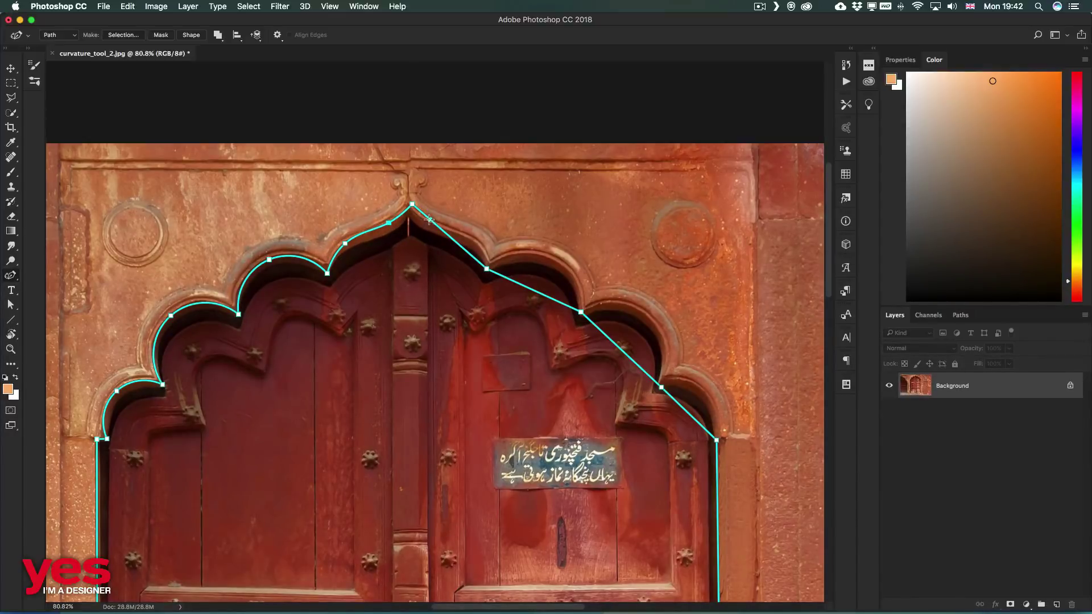
# Bend the segments right of the peak into curves along the upper right scallops
pyautogui.click(421, 220)
pyautogui.moveTo(421, 222); pyautogui.dragTo(459, 256)
pyautogui.moveTo(459, 255)
pyautogui.mouseDown()
pyautogui.moveTo(473, 243)
pyautogui.moveTo(427, 223)
pyautogui.mouseUp()
pyautogui.moveTo(534, 292); pyautogui.dragTo(556, 264)
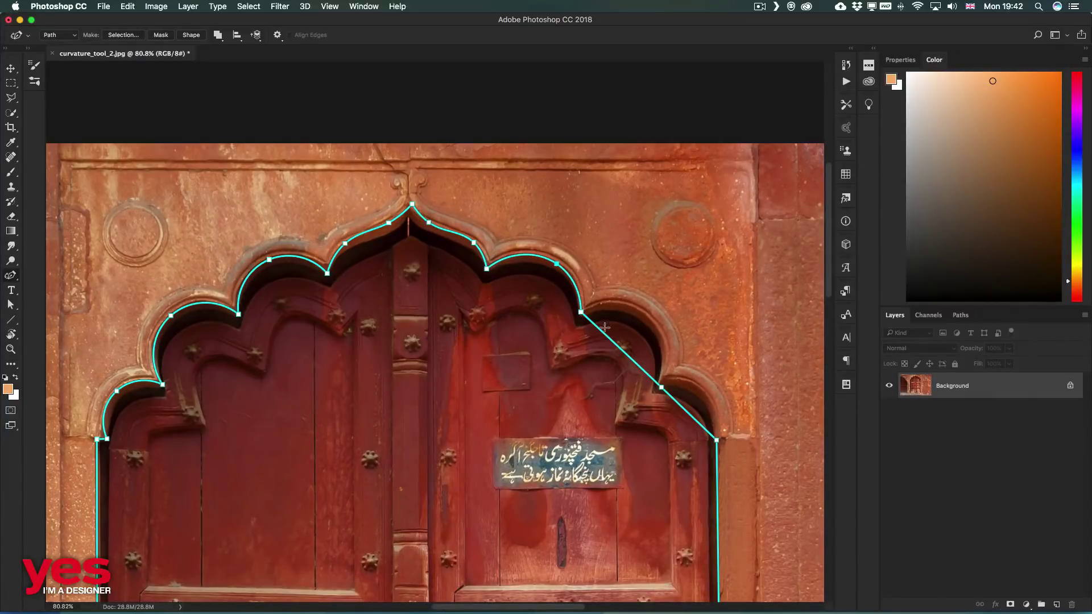
pyautogui.moveTo(617, 345); pyautogui.dragTo(645, 321)
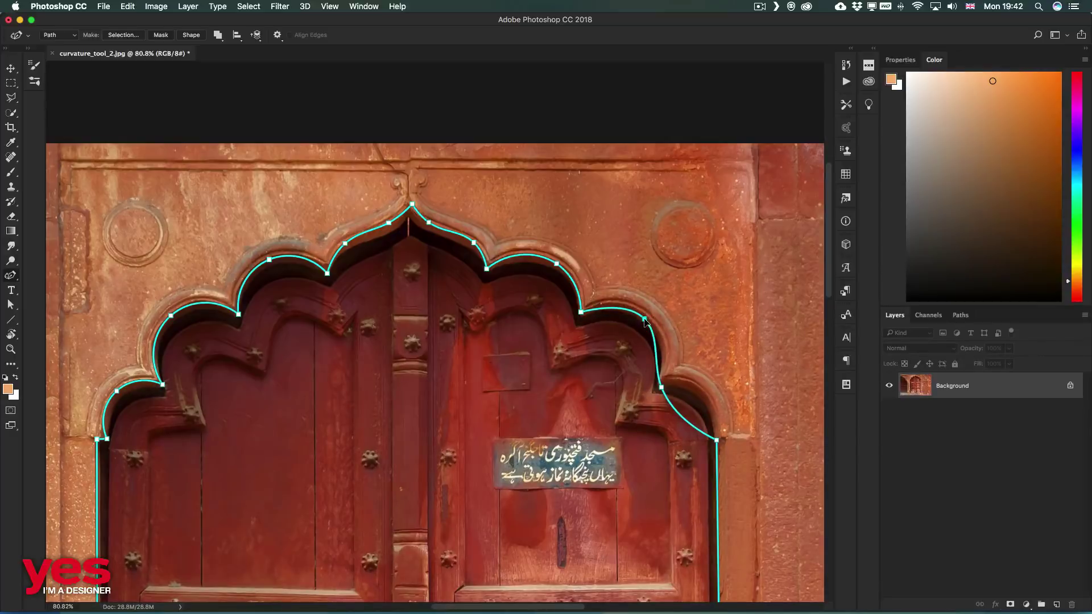
# Sharpen the lower-right arch anchor, curve the final segment, and fit the door on screen
pyautogui.doubleClick(660, 387)
pyautogui.click(700, 406)
pyautogui.moveTo(701, 406); pyautogui.dragTo(695, 392)
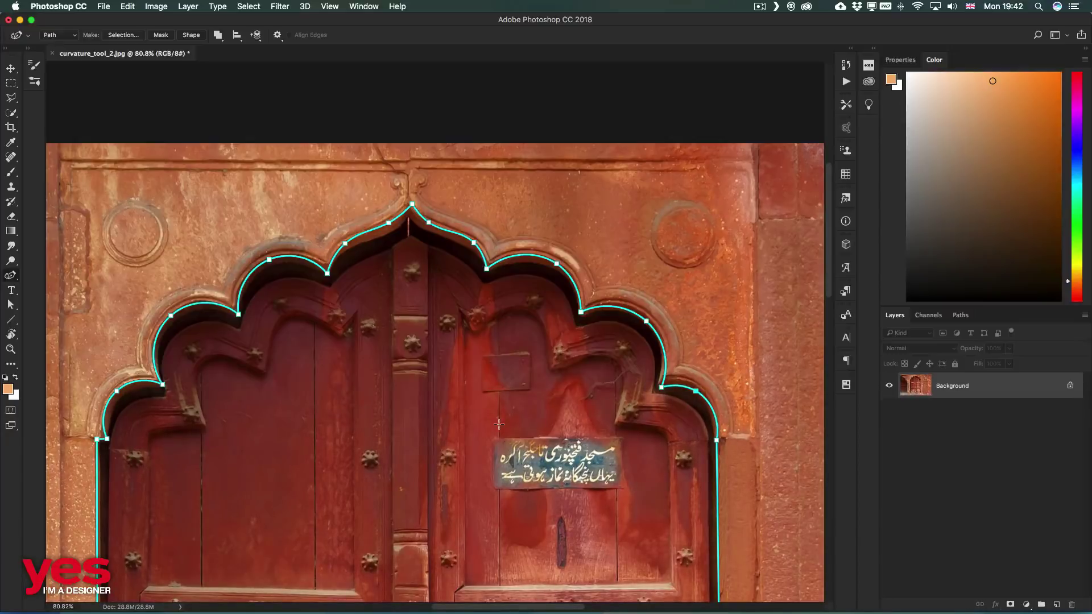
pyautogui.press('super+0')
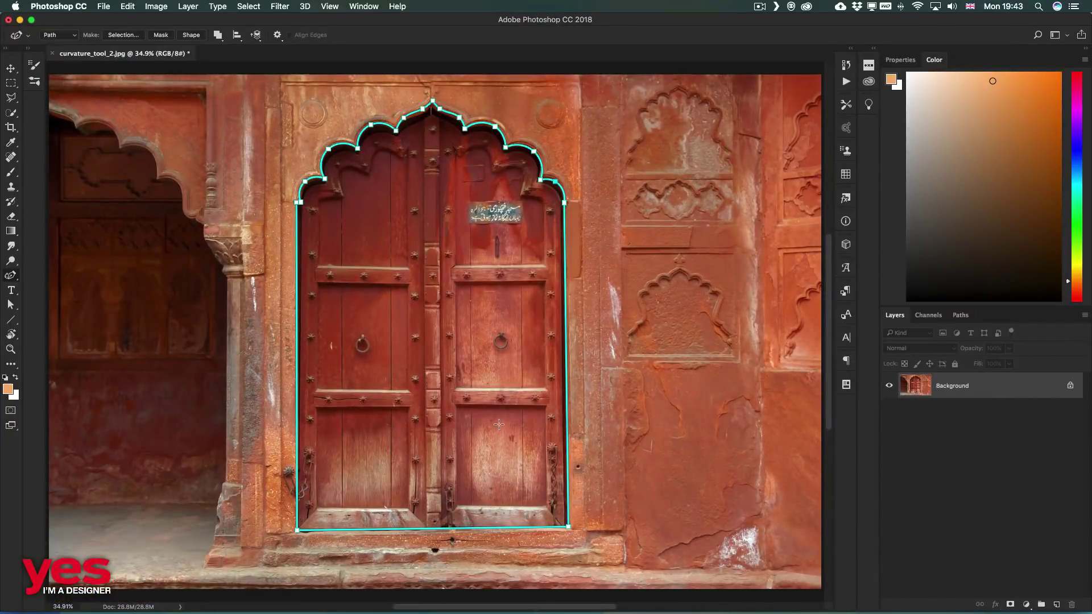
pyautogui.click(276, 35)
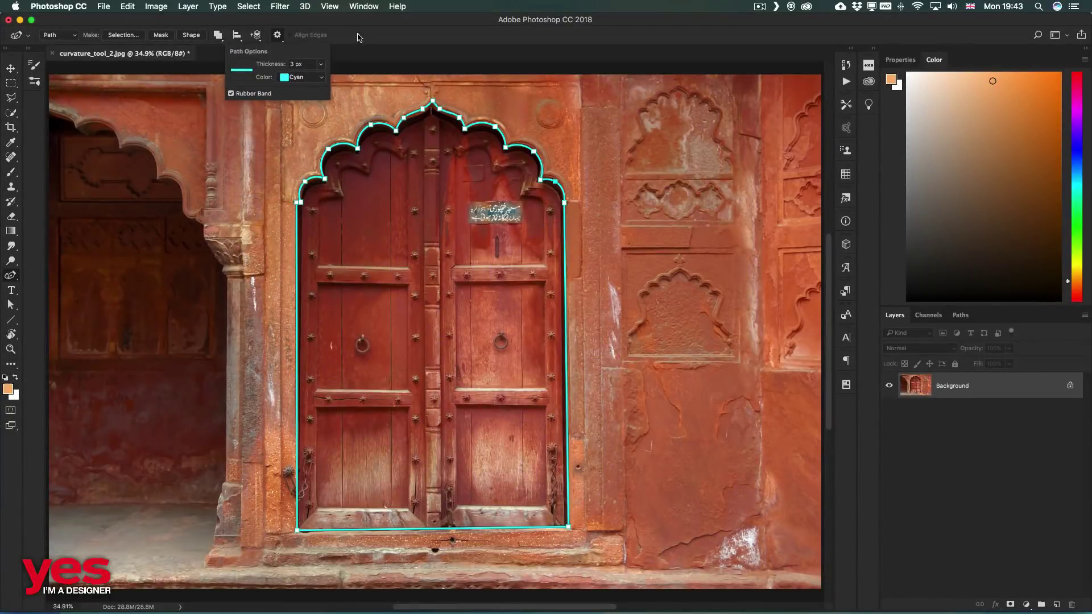
pyautogui.click(314, 77)
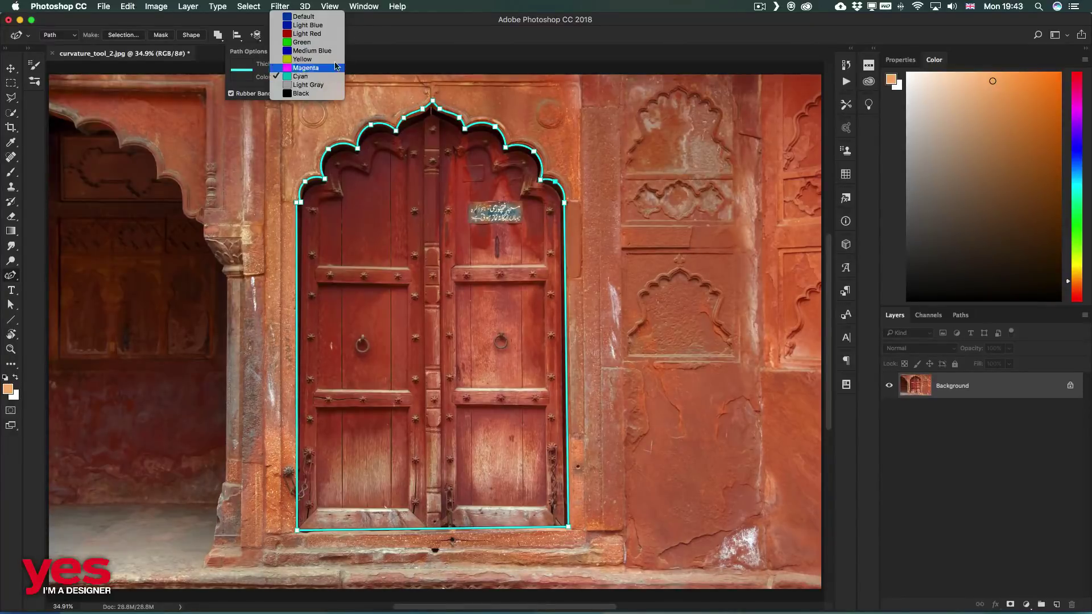
pyautogui.click(371, 27)
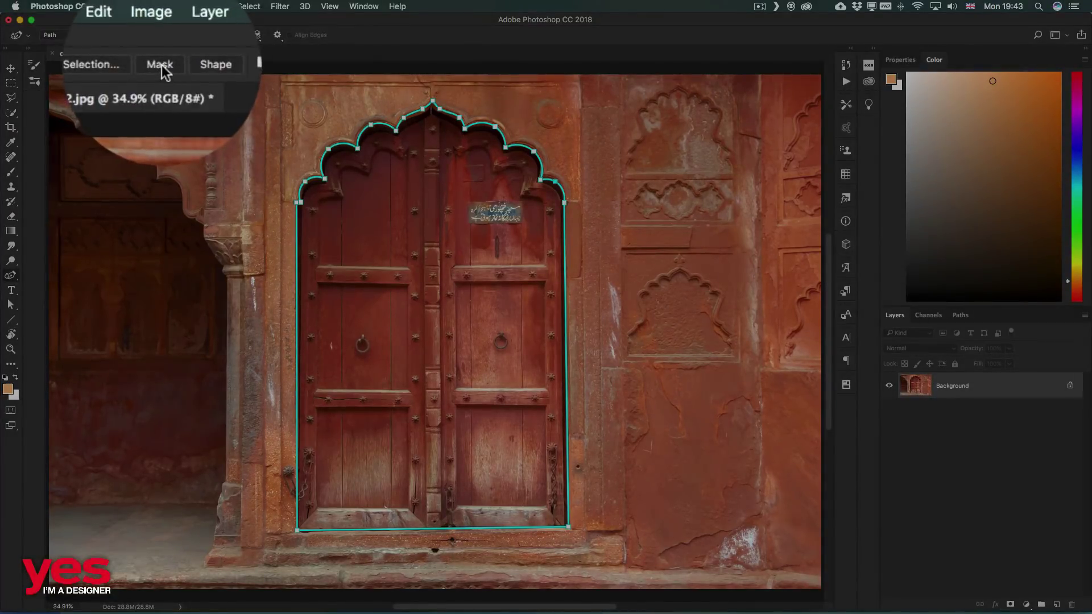
# Apply the door path as a vector mask with Make: Mask, then select the Move tool
pyautogui.click(161, 67)
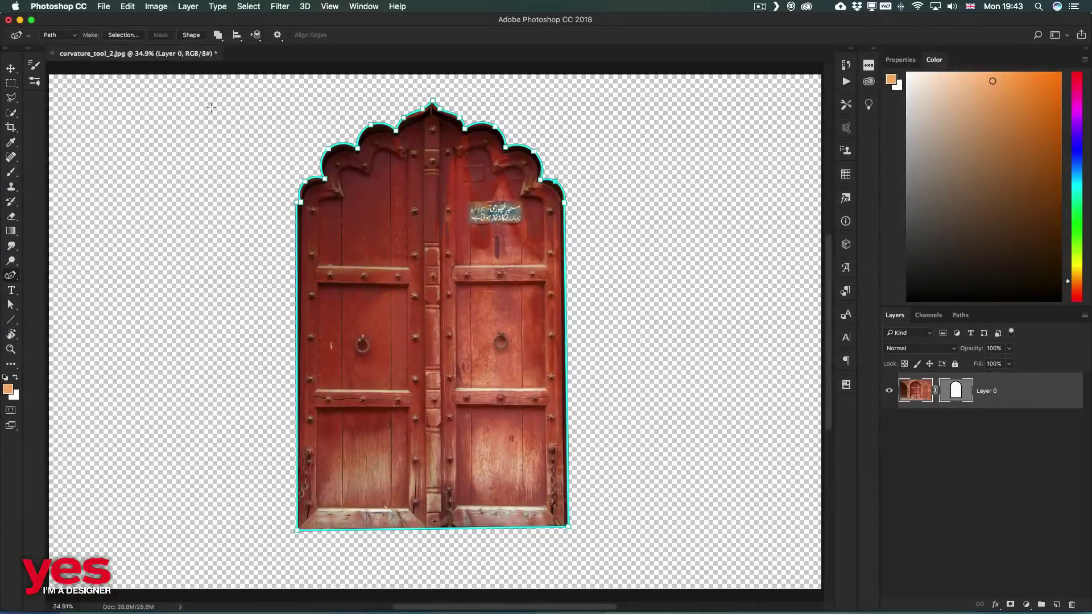
pyautogui.press('v')
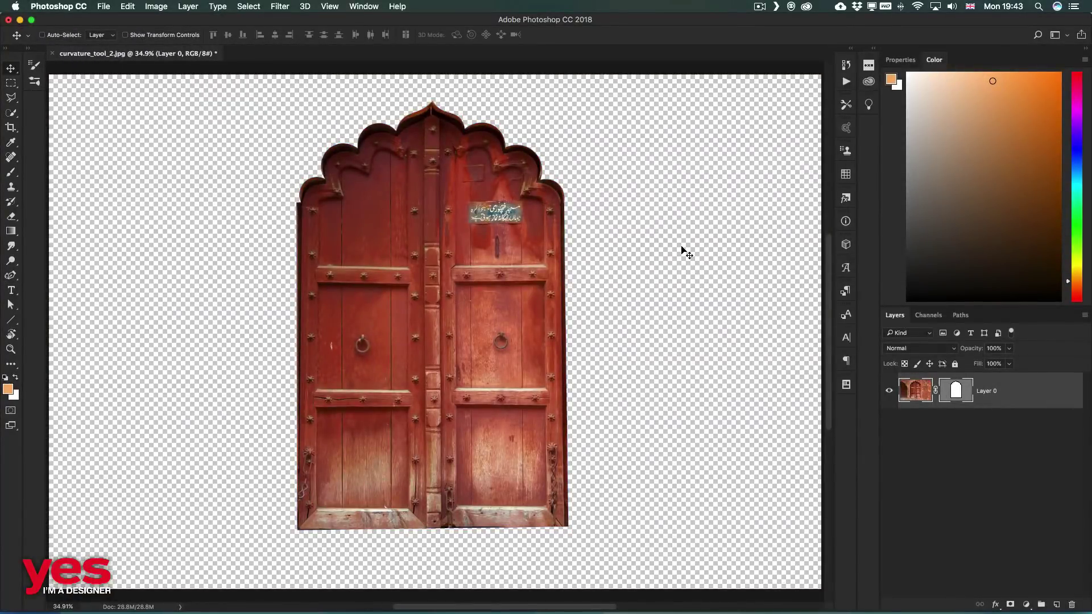